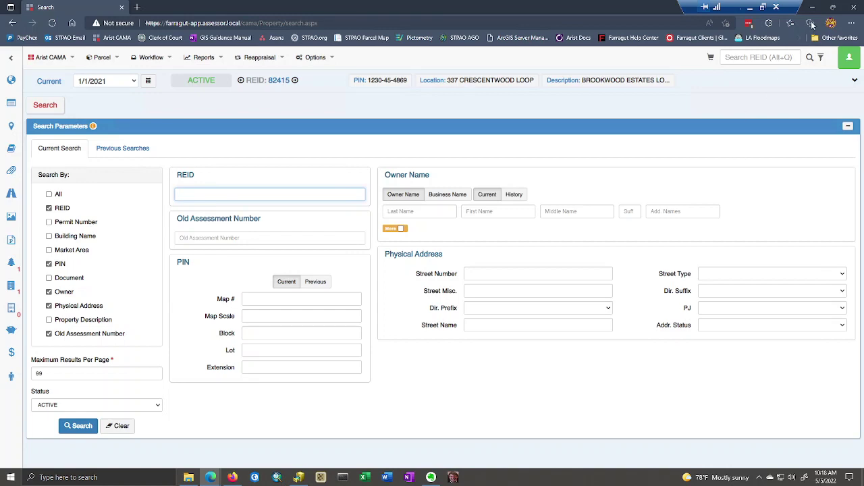
{"action": "left_click", "coordinate": [817, 8]}
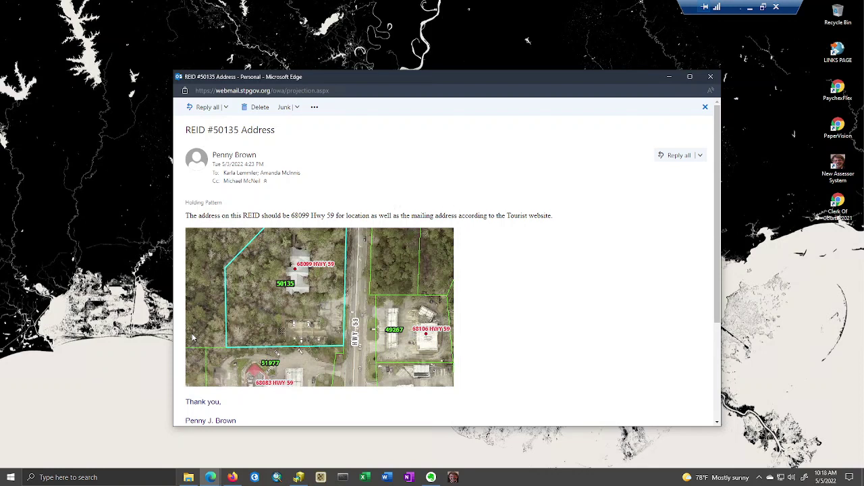
{"action": "left_click_drag", "start_coordinate": [291, 216], "coordinate": [334, 215]}
{"action": "left_click", "coordinate": [397, 219]}
{"action": "double_click", "coordinate": [226, 130]}
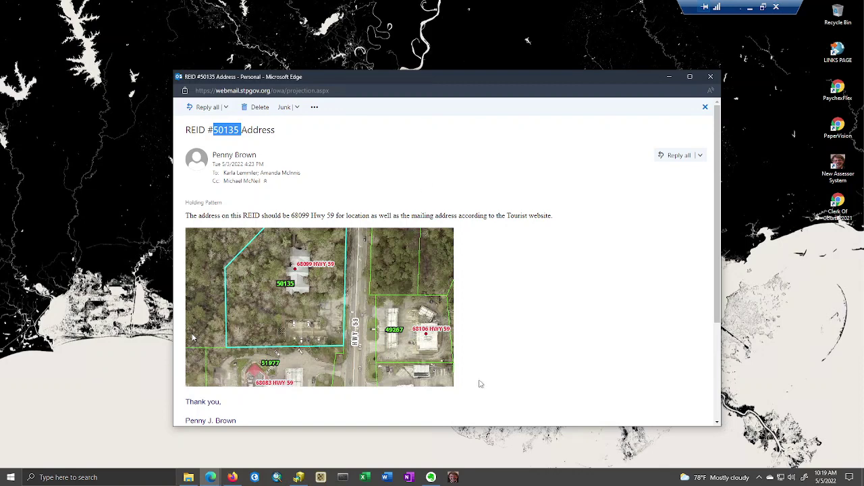
- Search CAMA for REID 50135 to show its Parcel Summary
{"action": "mouse_move", "coordinate": [211, 477]}
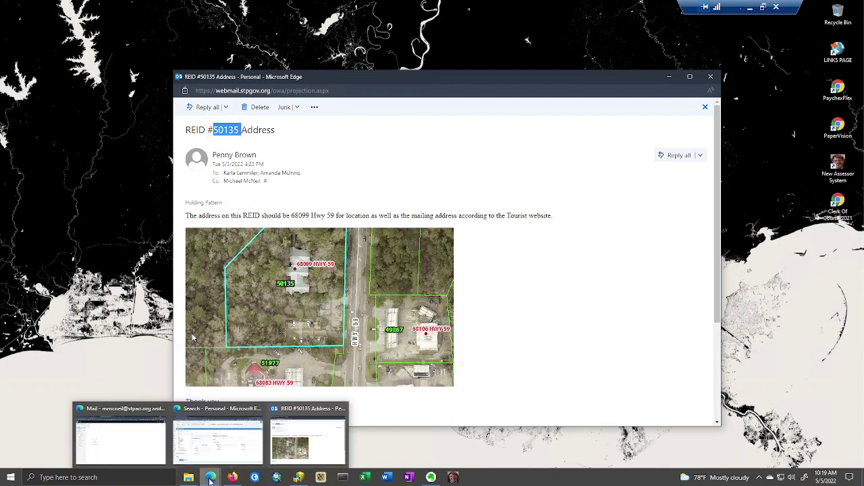
{"action": "left_click", "coordinate": [212, 445]}
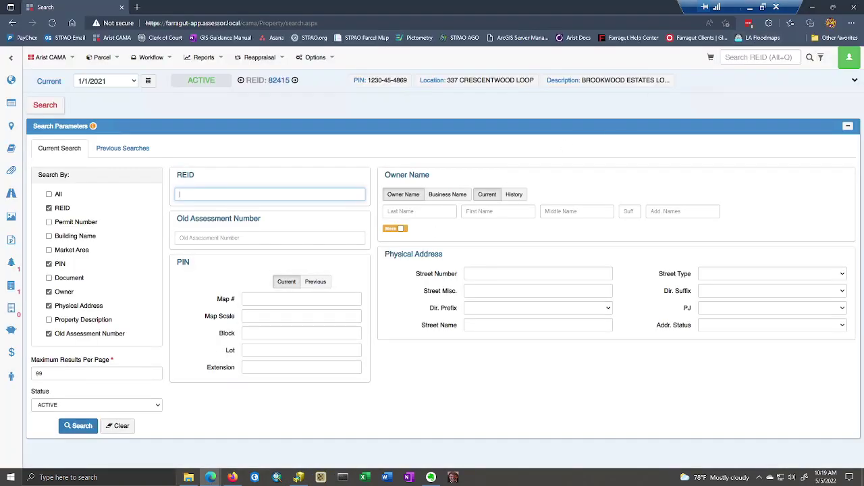
{"action": "left_click", "coordinate": [752, 59]}
{"action": "type", "text": "50135"}
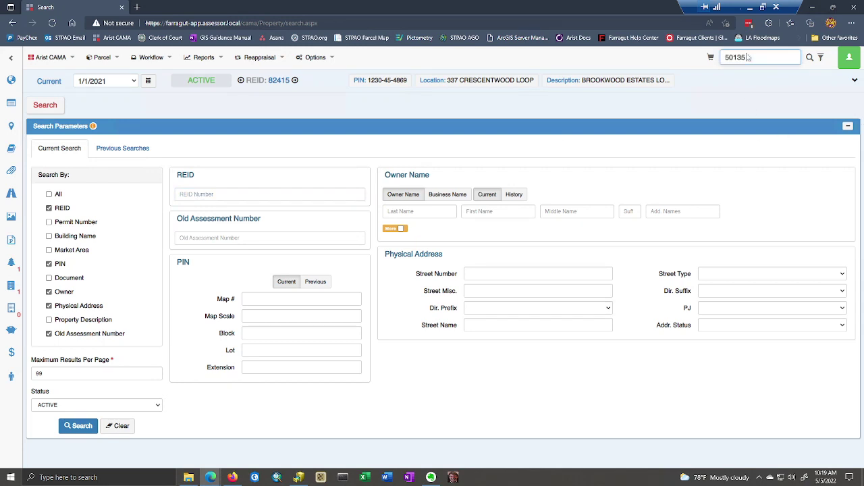
{"action": "key", "text": "Return"}
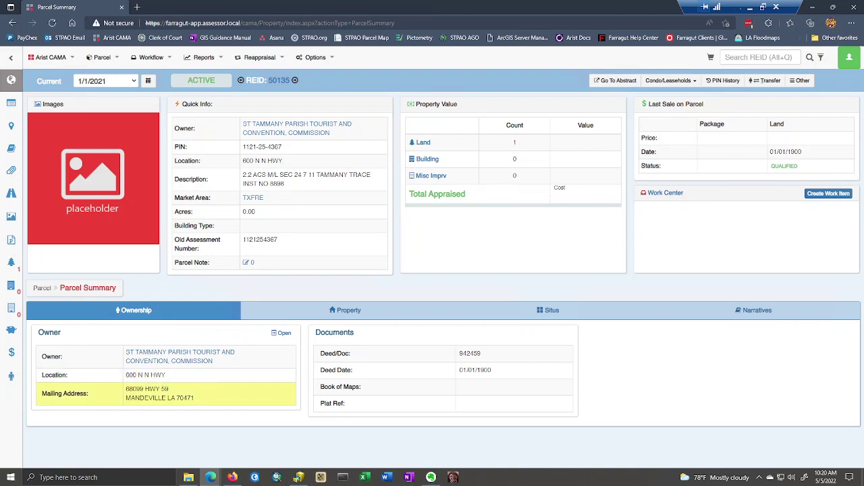
{"action": "left_click_drag", "start_coordinate": [126, 389], "coordinate": [169, 390]}
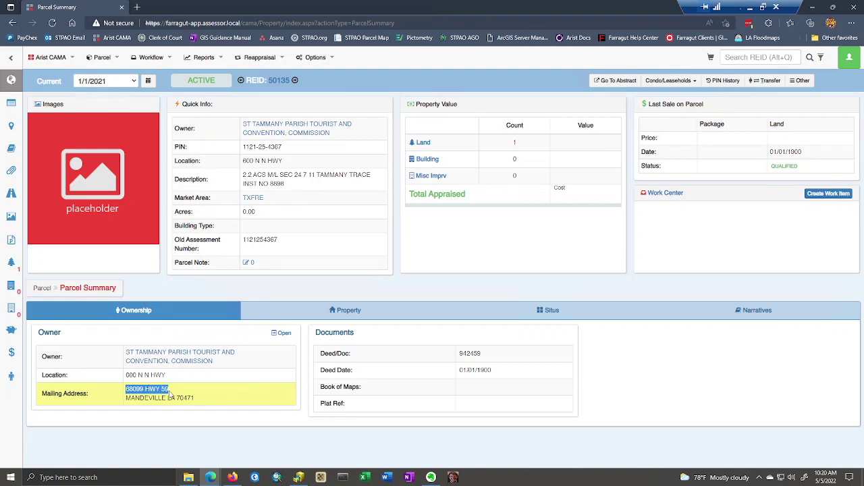
{"action": "left_click", "coordinate": [209, 404]}
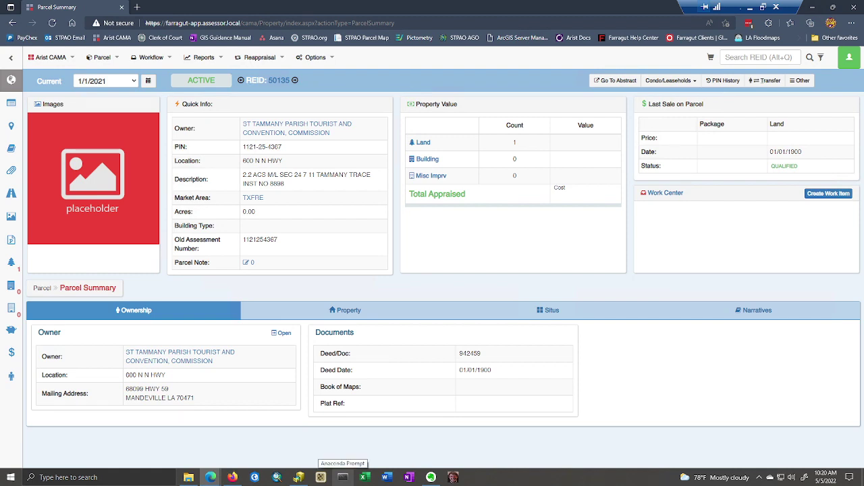
{"action": "mouse_move", "coordinate": [214, 480]}
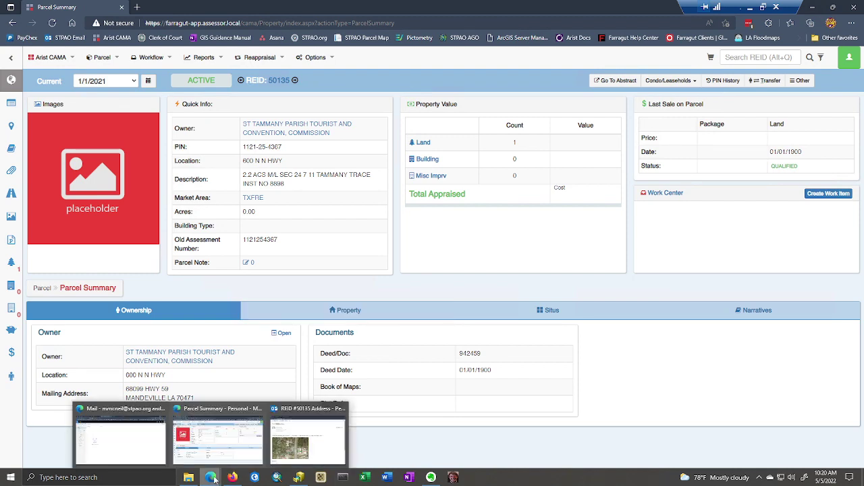
{"action": "left_click", "coordinate": [308, 432]}
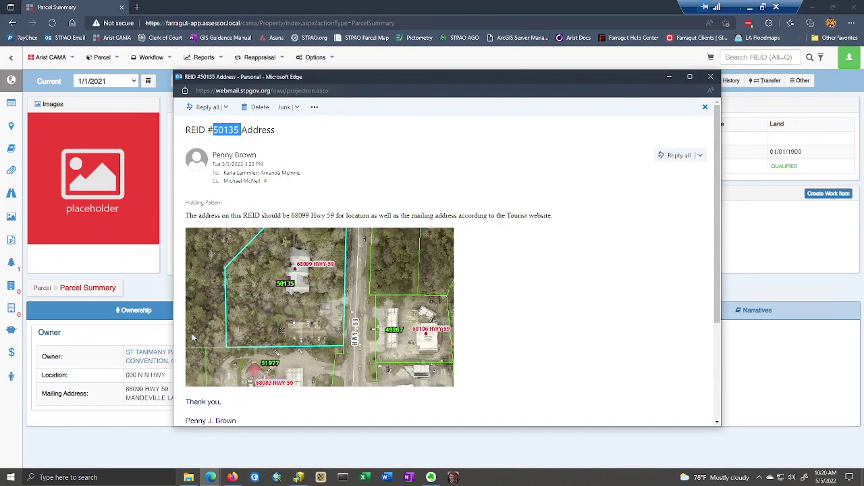
- Review the email's corrected-address sentence, then return to the REID 50135 Parcel Summary
{"action": "left_click_drag", "start_coordinate": [186, 216], "coordinate": [326, 217]}
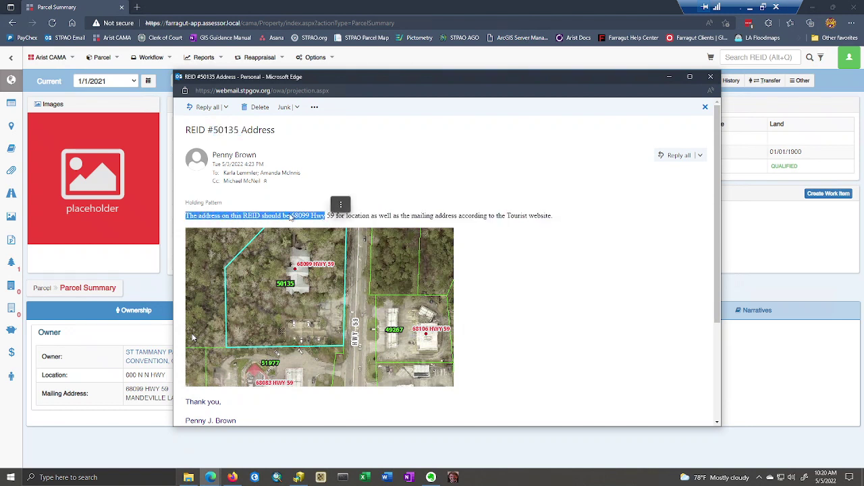
{"action": "left_click", "coordinate": [353, 222]}
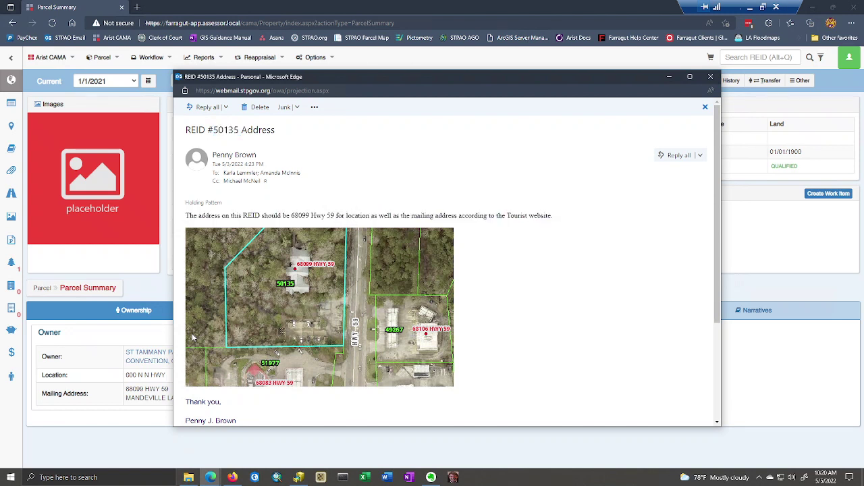
{"action": "left_click", "coordinate": [99, 4]}
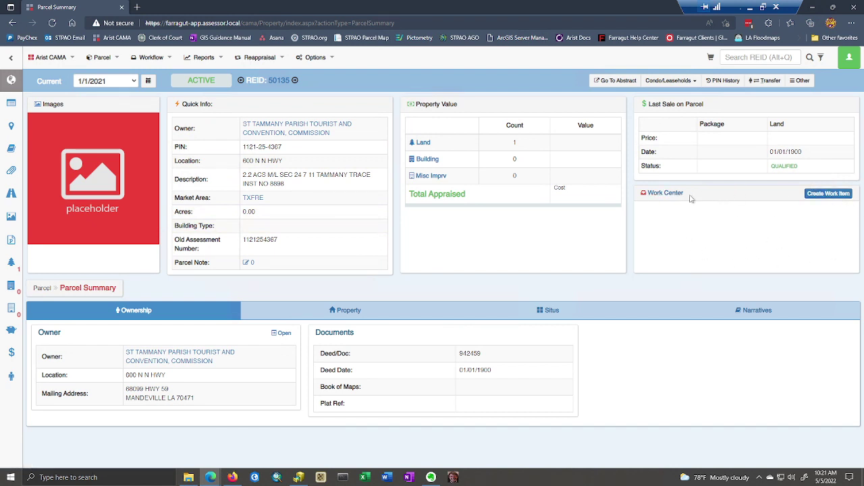
- Start a new Property Review work item for the parcel with year 2022
{"action": "left_click", "coordinate": [829, 195]}
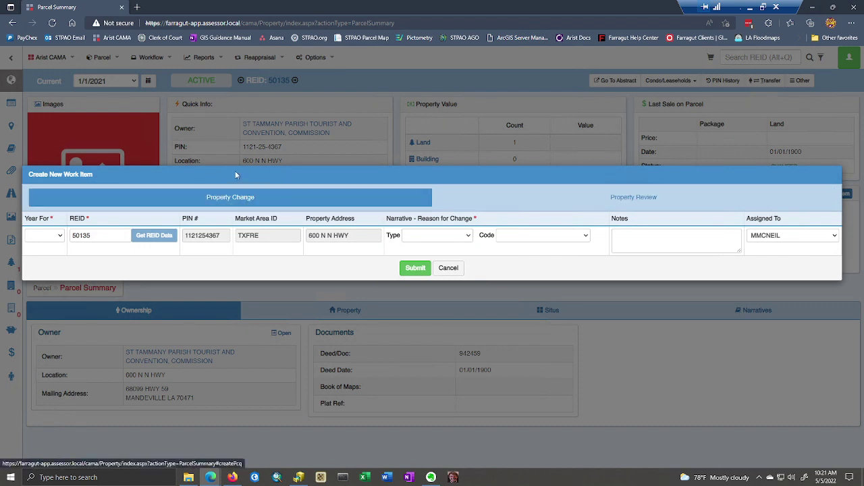
{"action": "left_click", "coordinate": [610, 198]}
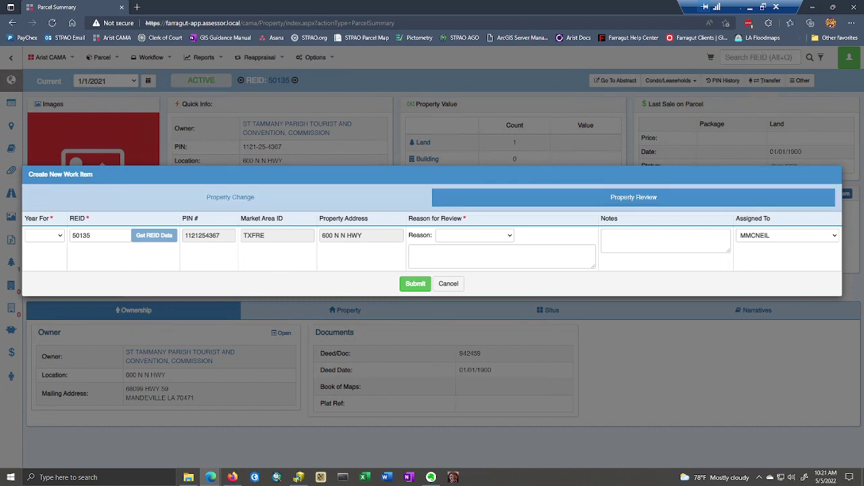
{"action": "left_click", "coordinate": [61, 236]}
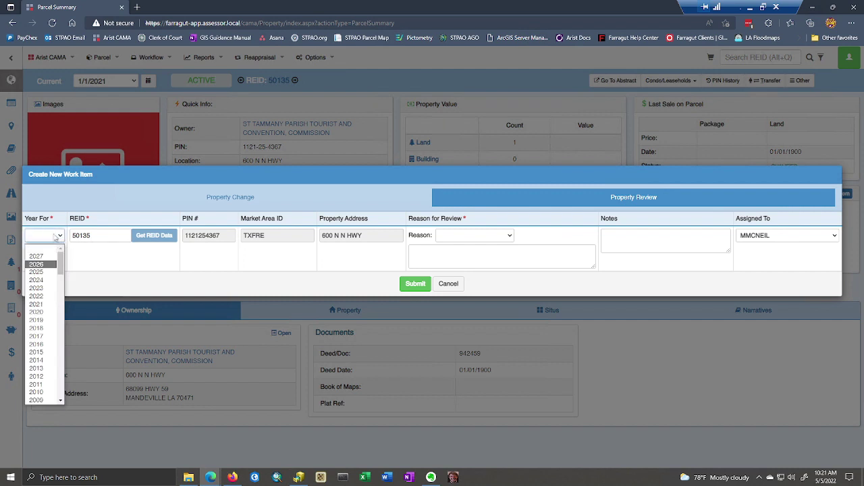
{"action": "left_click", "coordinate": [36, 296]}
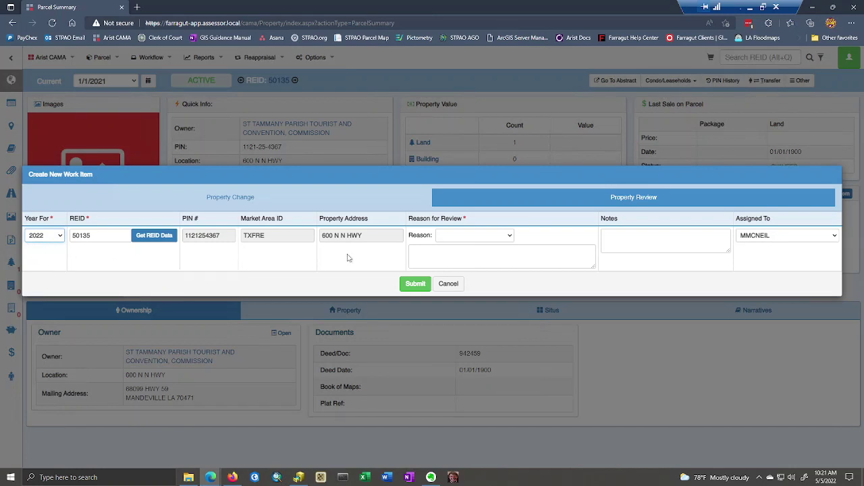
- Set the review reason to Verify Phys Address and make the Notes box taller
{"action": "left_click", "coordinate": [511, 237]}
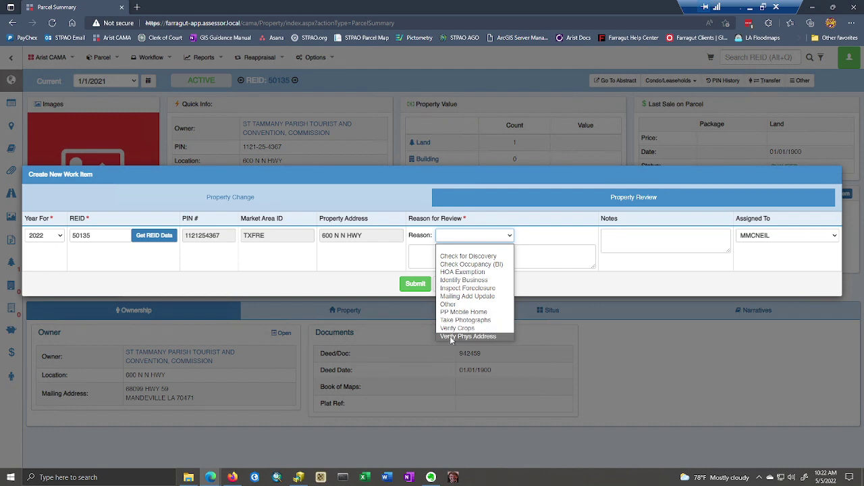
{"action": "left_click", "coordinate": [450, 336]}
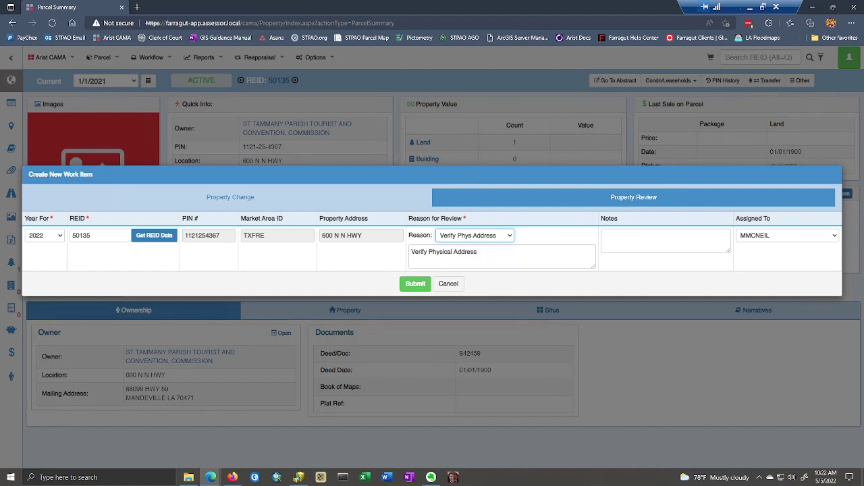
{"action": "left_click_drag", "start_coordinate": [728, 255], "coordinate": [727, 326]}
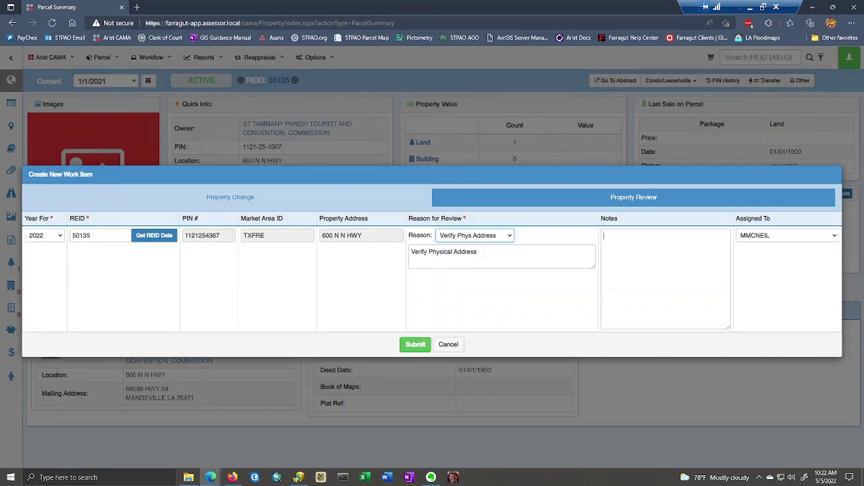
{"action": "left_click", "coordinate": [604, 235]}
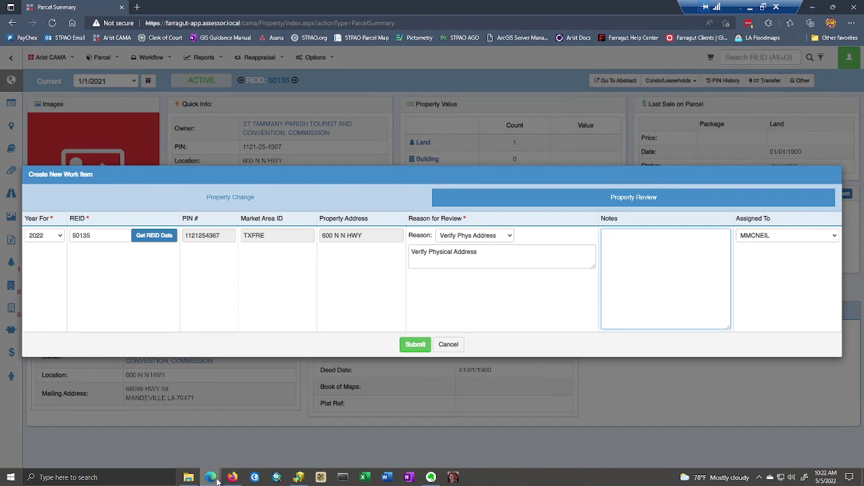
{"action": "mouse_move", "coordinate": [216, 478]}
{"action": "left_click", "coordinate": [289, 445]}
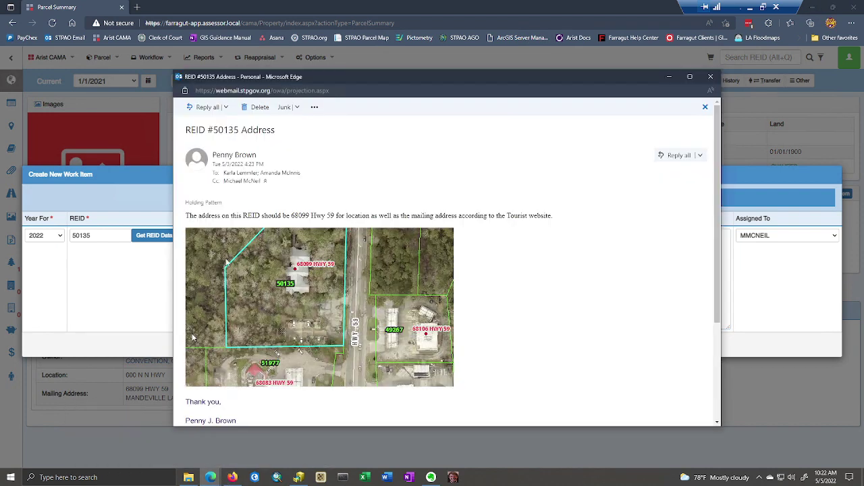
{"action": "left_click_drag", "start_coordinate": [185, 216], "coordinate": [555, 216]}
{"action": "key", "text": "ctrl+c"}
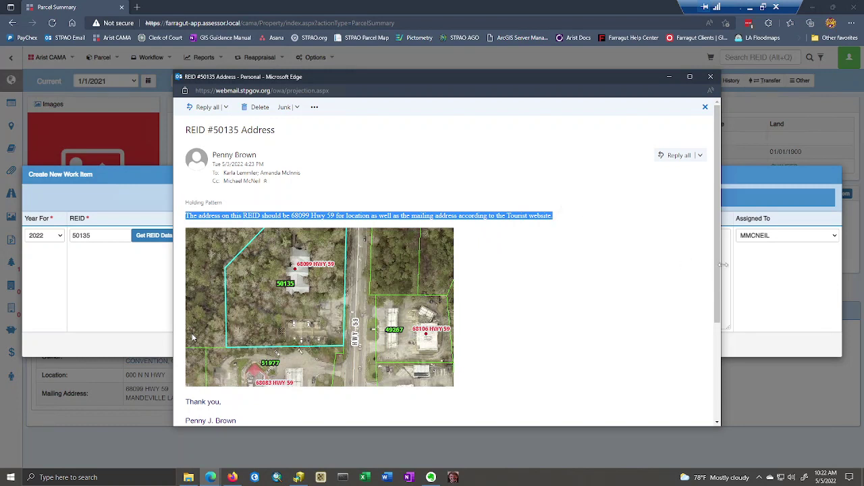
{"action": "left_click", "coordinate": [723, 265]}
{"action": "key", "text": "ctrl+v"}
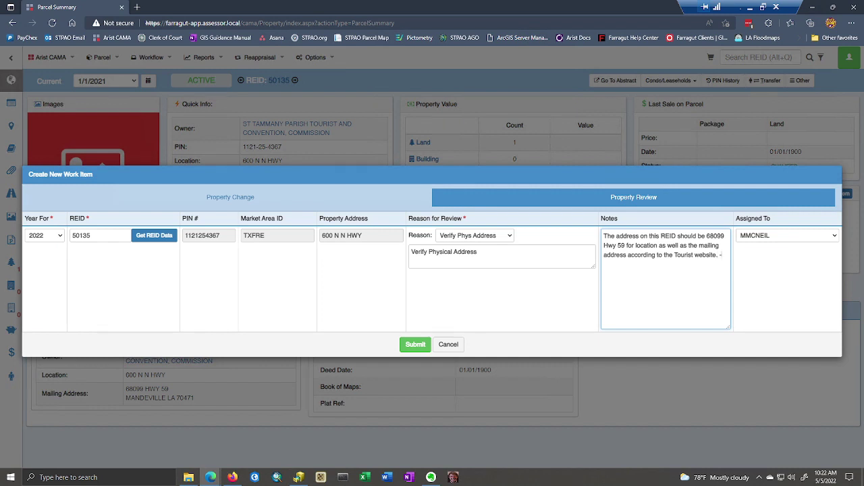
- Sign the note with '--' and the email sender's name, and open the Assigned To list
{"action": "left_click", "coordinate": [834, 236]}
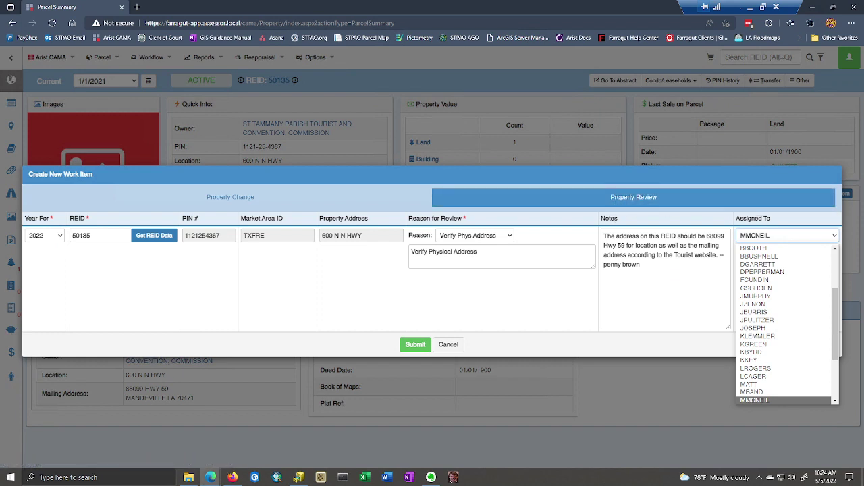
- Assign the item to a different reviewer and submit the Property Review
{"action": "left_click", "coordinate": [749, 361]}
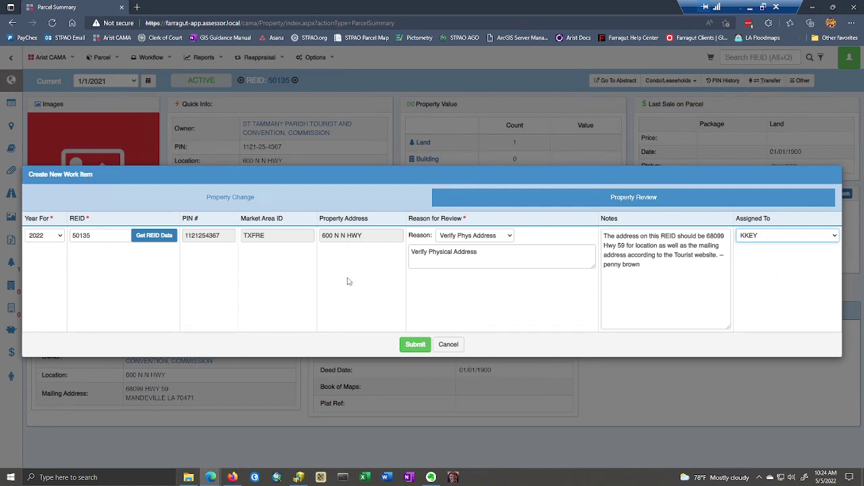
{"action": "left_click", "coordinate": [415, 346]}
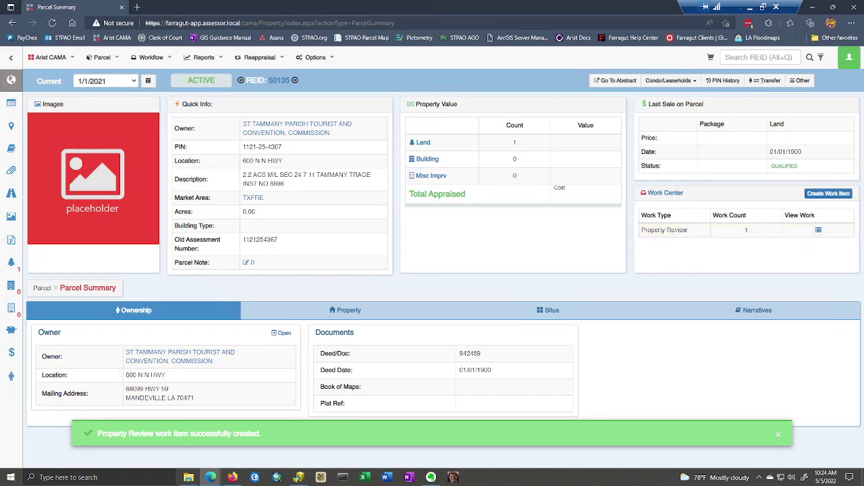
- View the Property Review in Work Center and check its saved note and signature
{"action": "left_click", "coordinate": [818, 232]}
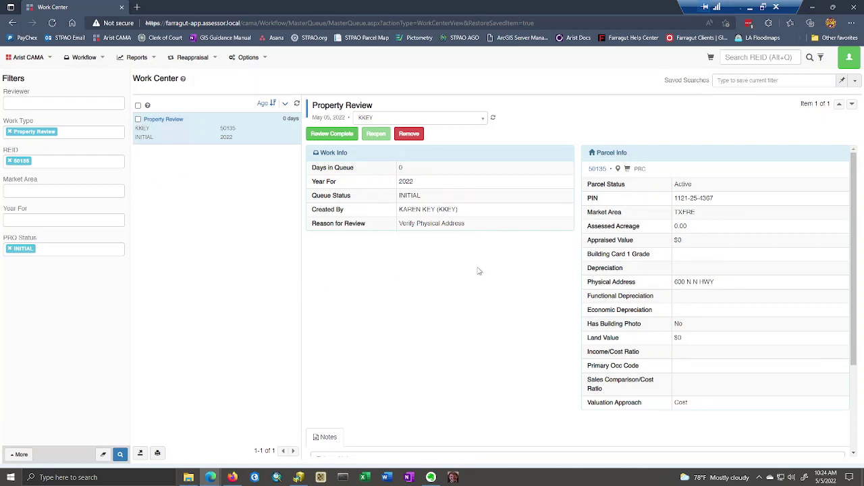
{"action": "left_click", "coordinate": [612, 243]}
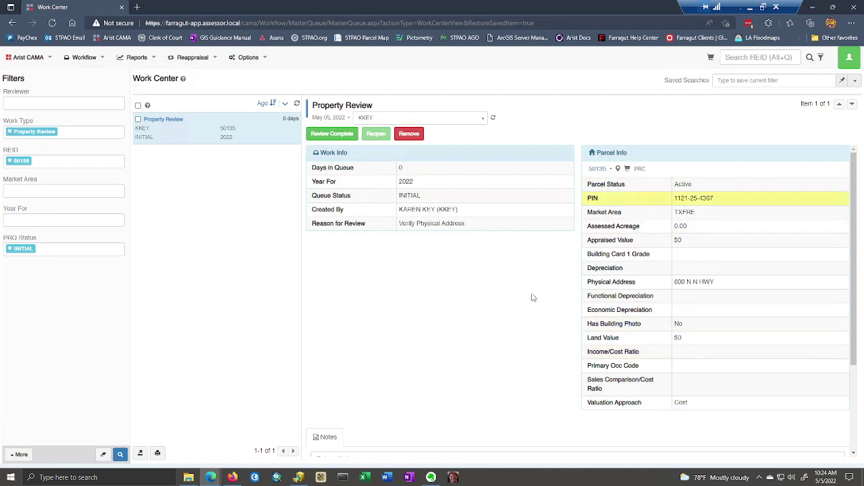
{"action": "scroll", "coordinate": [413, 272], "scroll_direction": "down", "scroll_amount": 2}
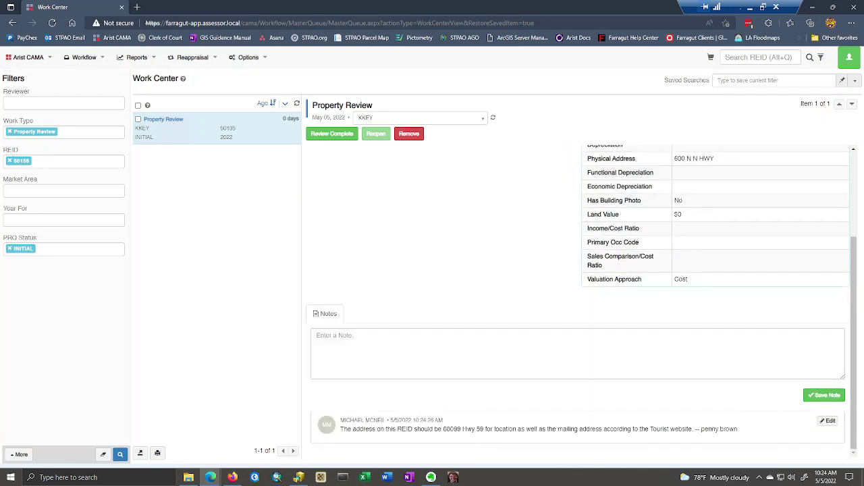
{"action": "left_click_drag", "start_coordinate": [341, 429], "coordinate": [716, 429]}
{"action": "left_click", "coordinate": [716, 429]}
{"action": "left_click_drag", "start_coordinate": [701, 430], "coordinate": [738, 429]}
{"action": "left_click", "coordinate": [704, 439]}
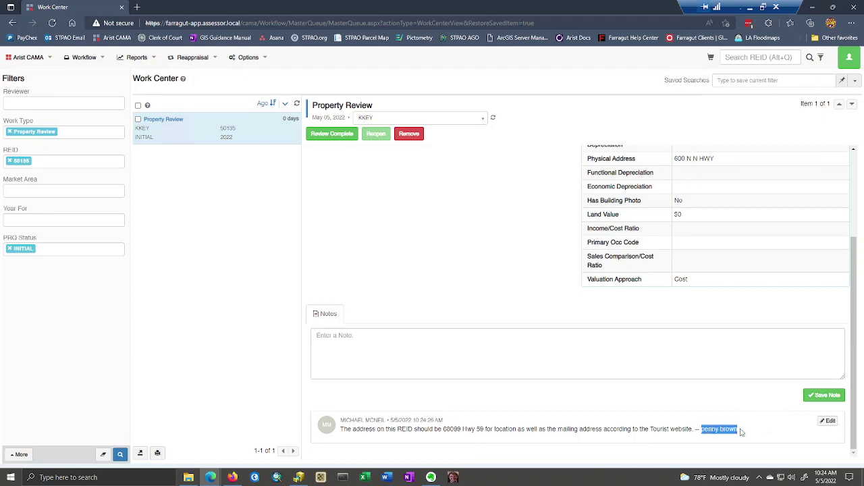
{"action": "left_click", "coordinate": [705, 427]}
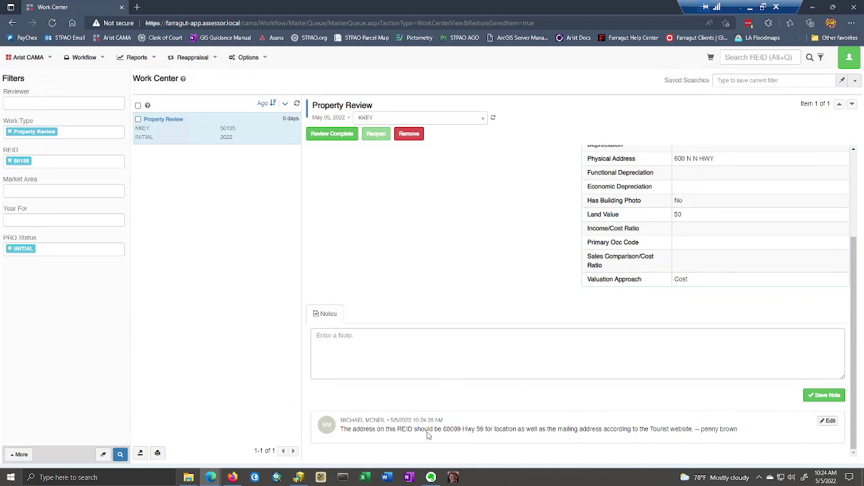
{"action": "scroll", "coordinate": [431, 402], "scroll_direction": "up", "scroll_amount": 2}
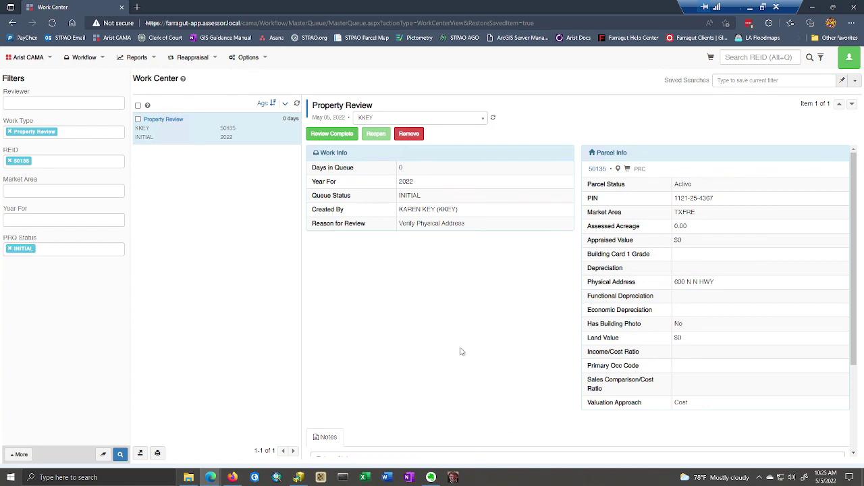